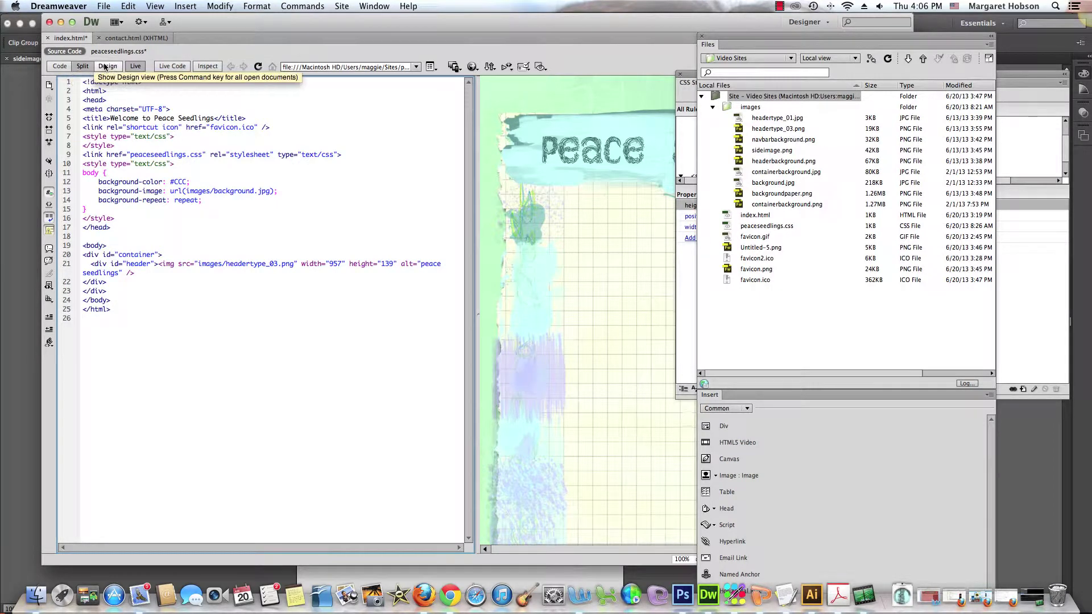
Switch the Peace Seedlings page from Split view to Design view.
left_click(107, 66)
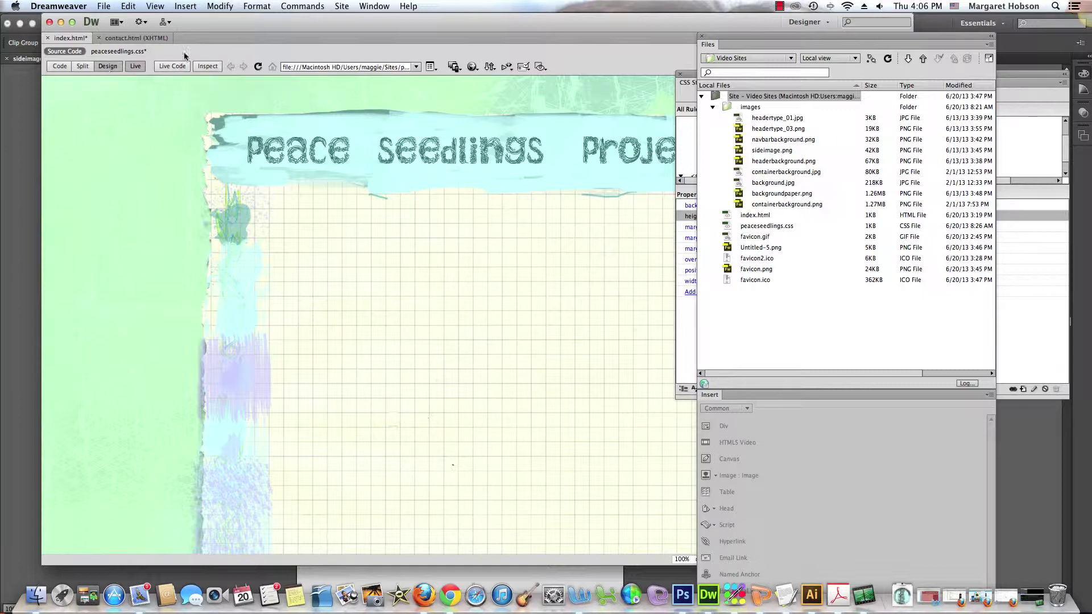
Show the CSS Styles panel and inspect the #header rule's relative position property.
left_click(374, 6)
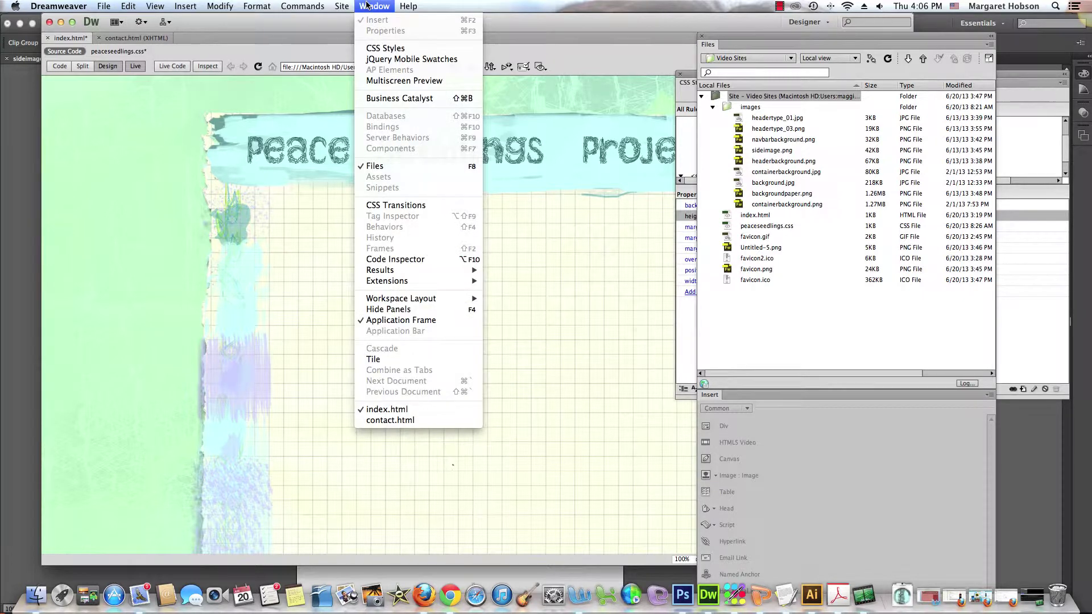
left_click(385, 48)
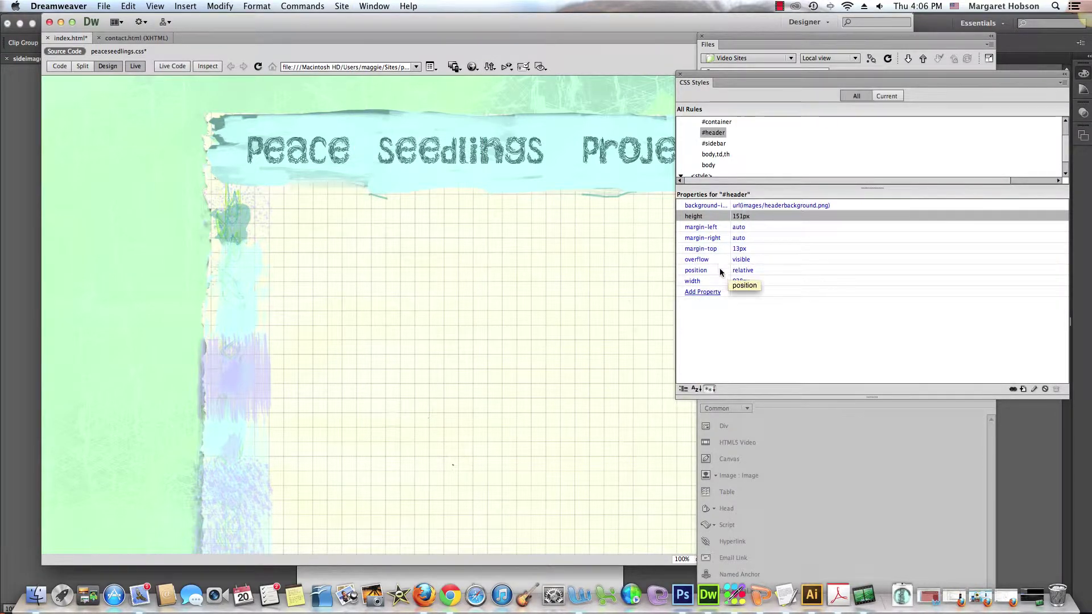
left_click(755, 274)
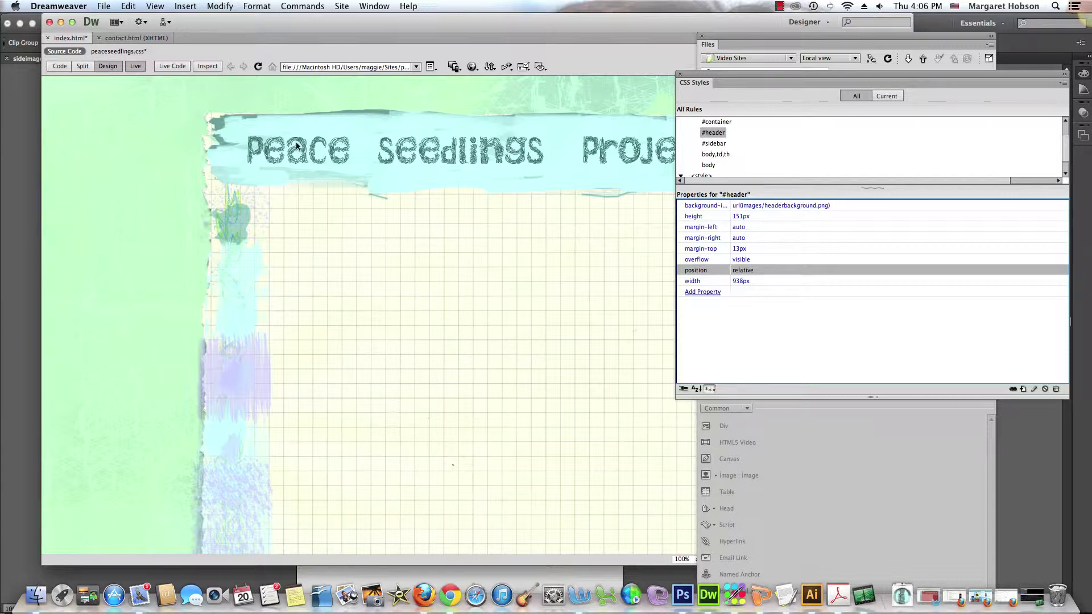
Show the Files panel with the Insert panel floating above it, and turn off Live view.
left_click(372, 6)
left_click(301, 255)
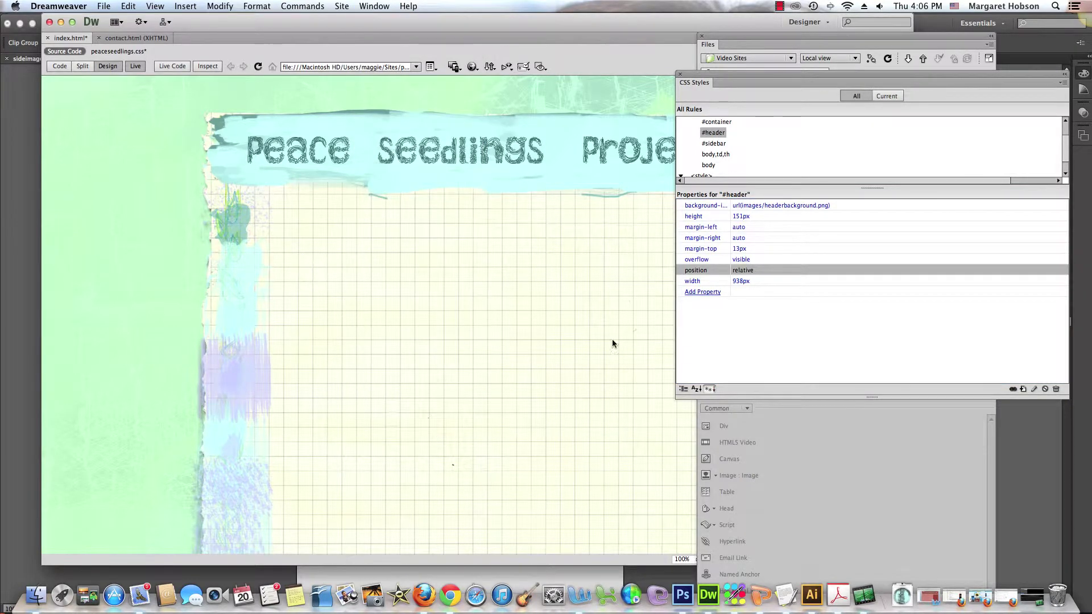
key("F8")
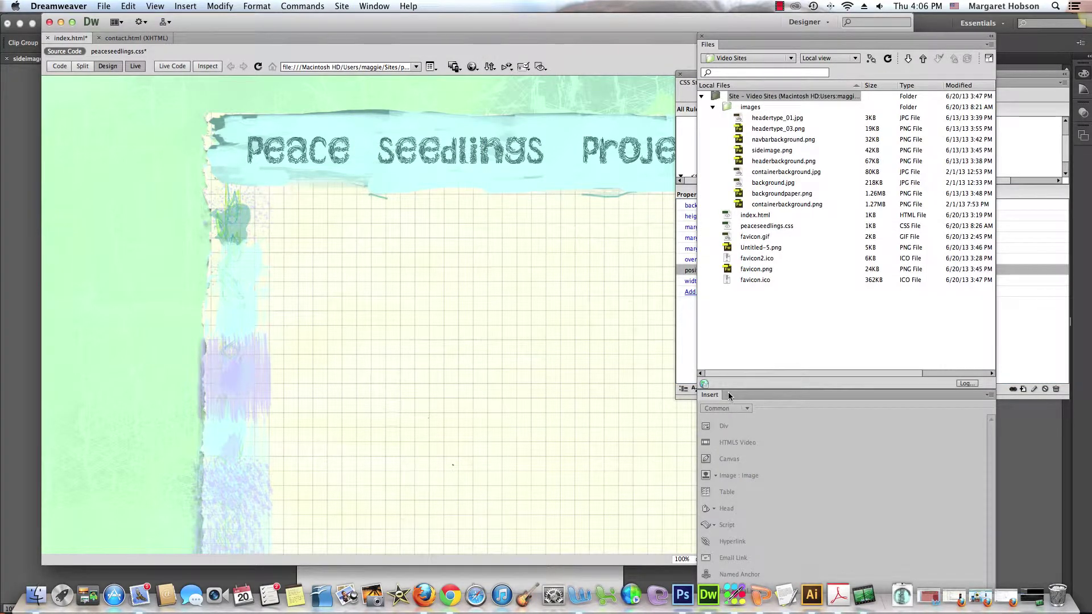
left_click_drag(728, 395, 707, 151)
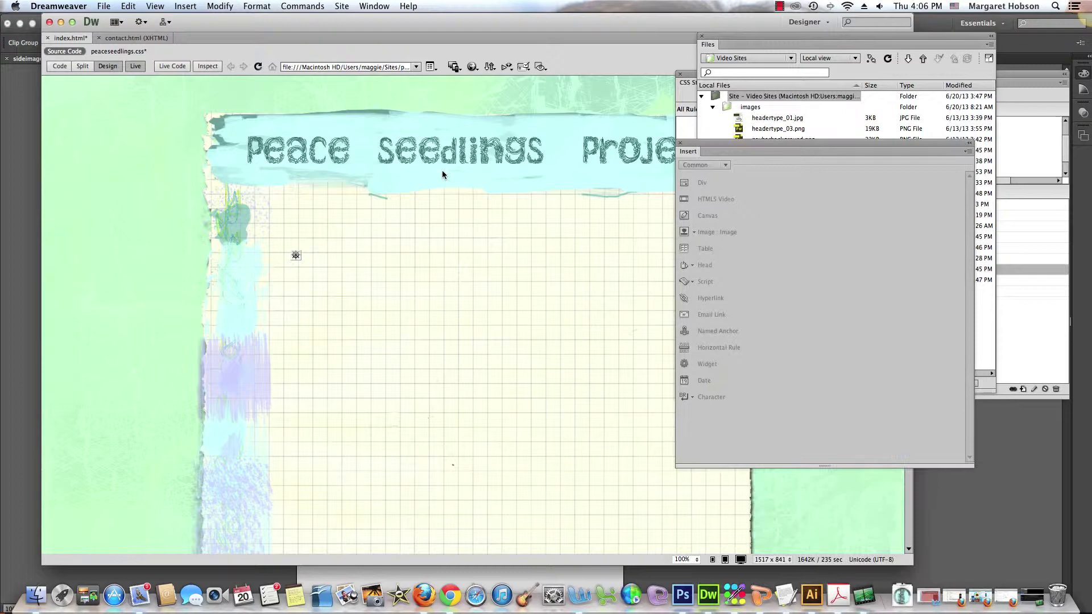
left_click(136, 67)
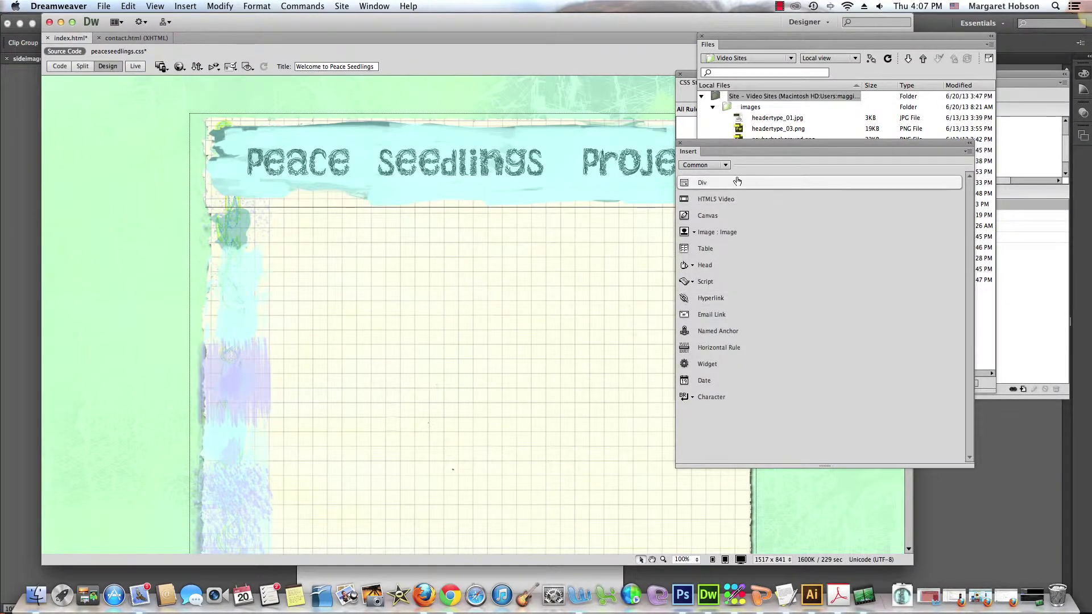
Set up a new Div before the end of the #header tag with the ID sidebar.
left_click(703, 183)
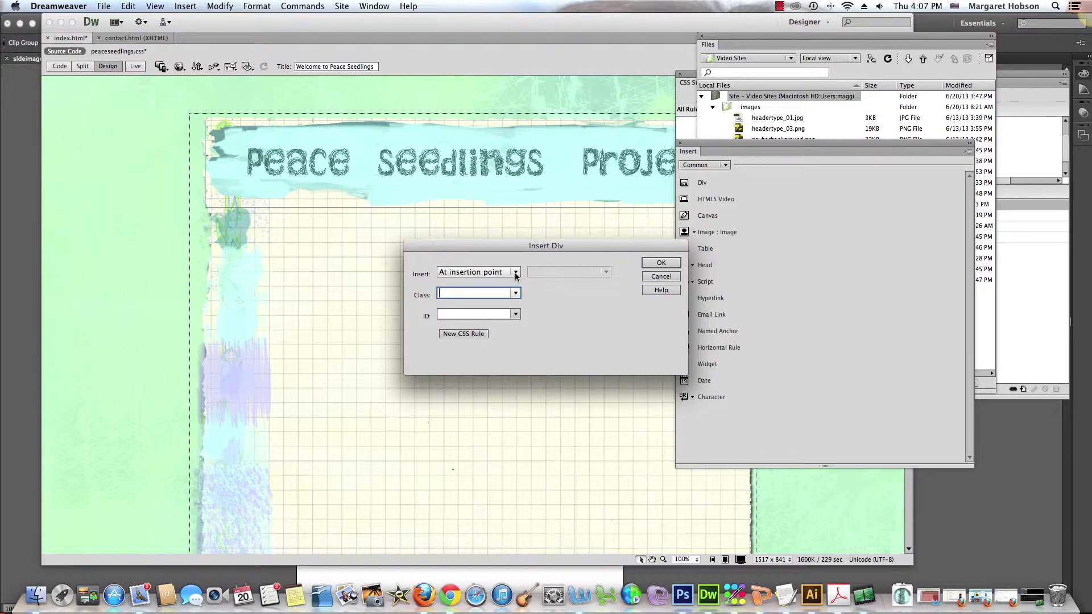
left_click(515, 273)
left_click(491, 310)
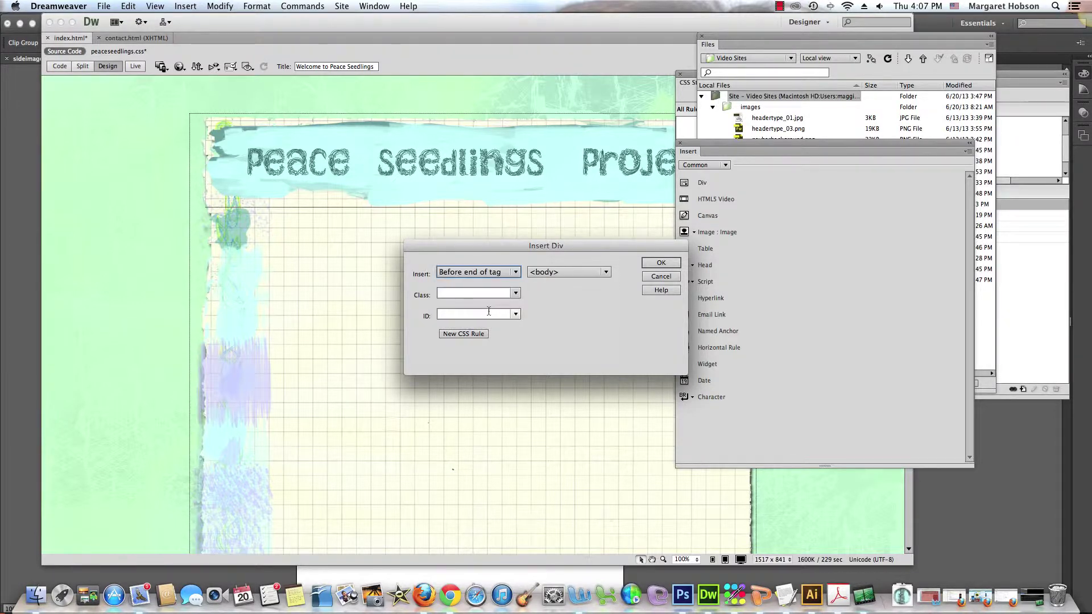
left_click(606, 271)
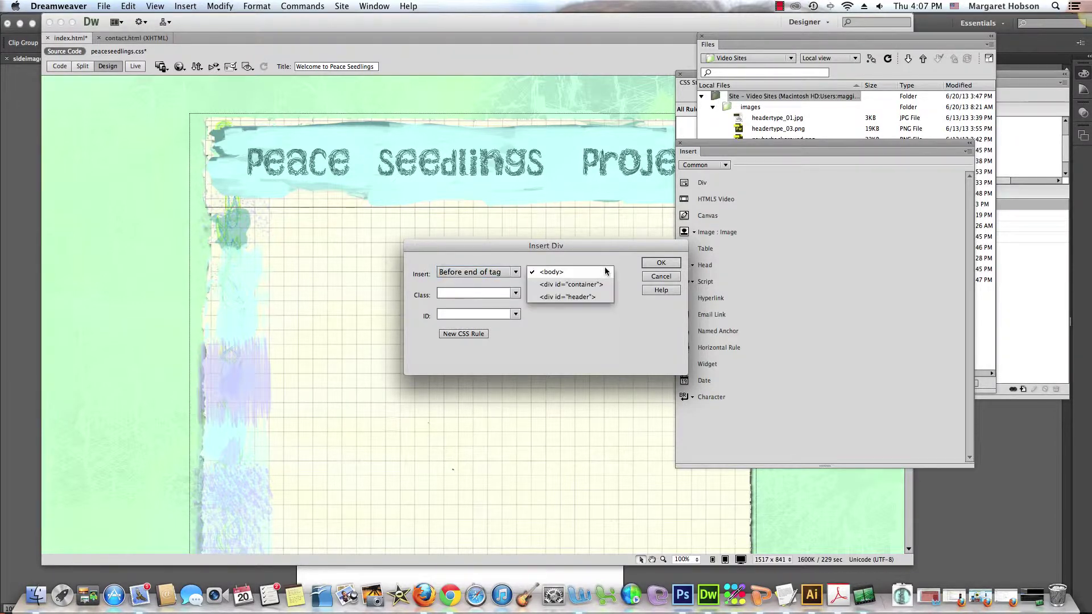
left_click(589, 297)
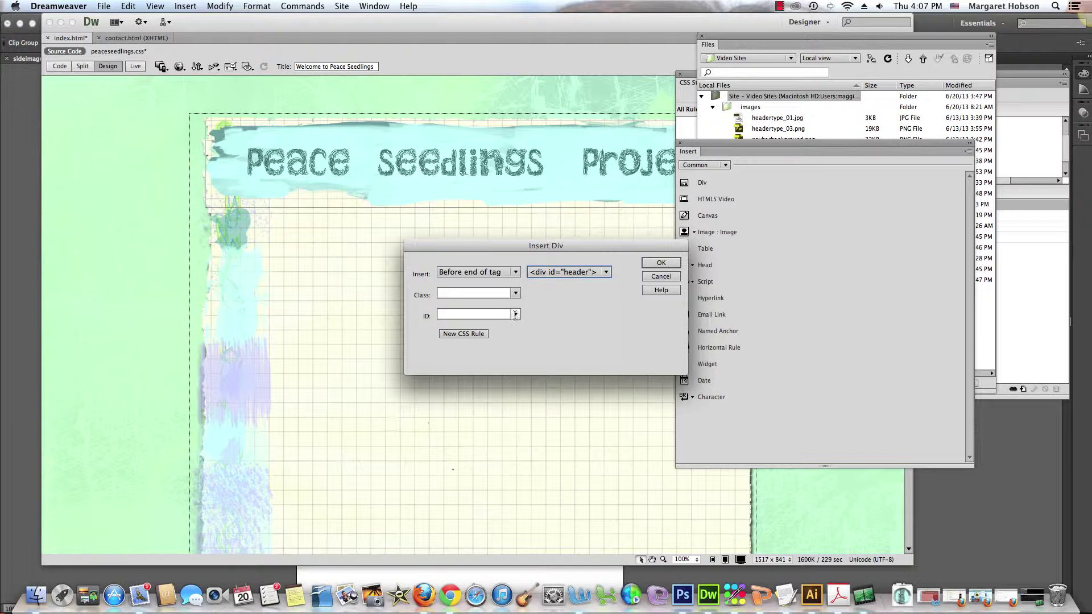
left_click(515, 314)
left_click(470, 327)
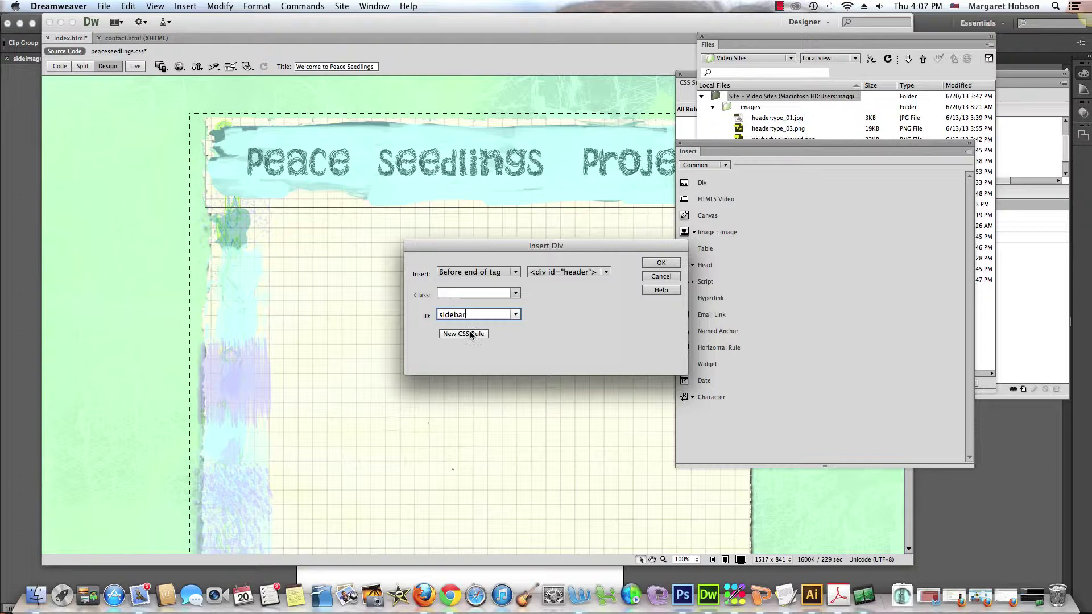
Cancel the new #sidebar rule in peaceseedlings.css and confirm the div insertion.
left_click(471, 334)
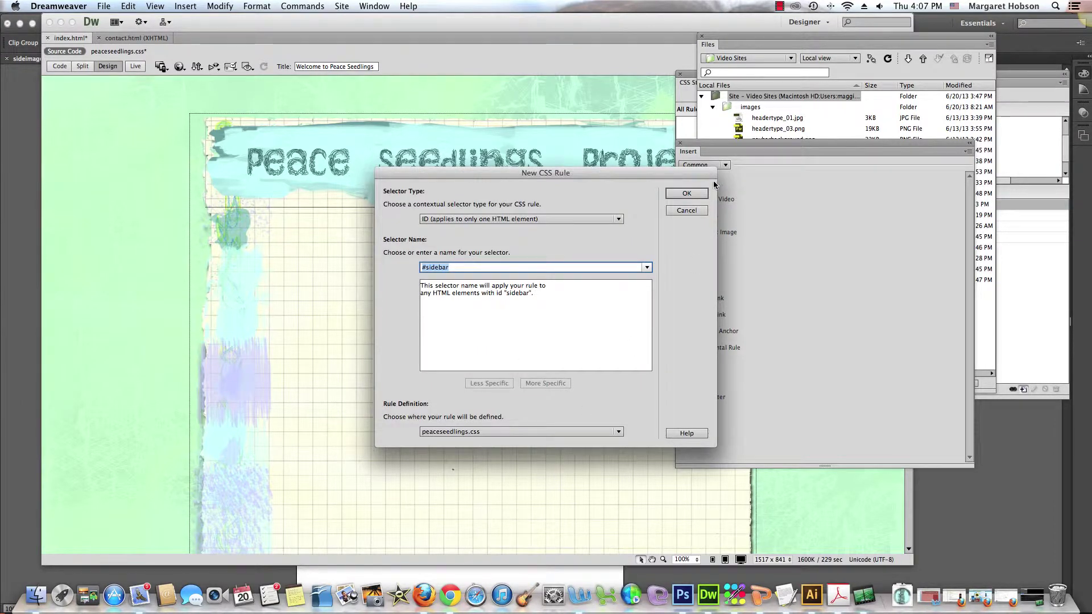
left_click(680, 195)
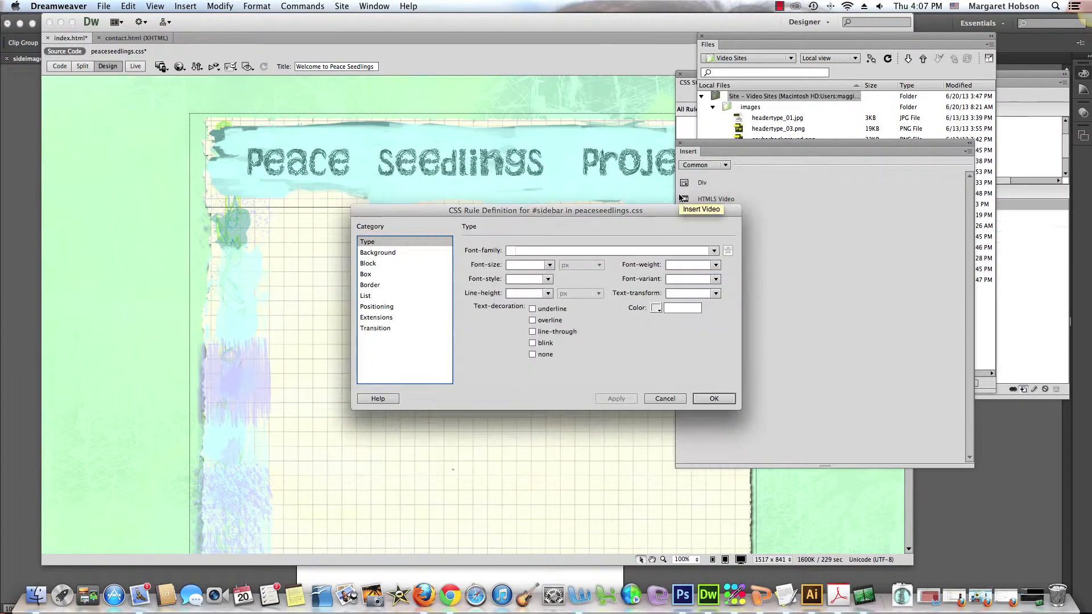
left_click(378, 275)
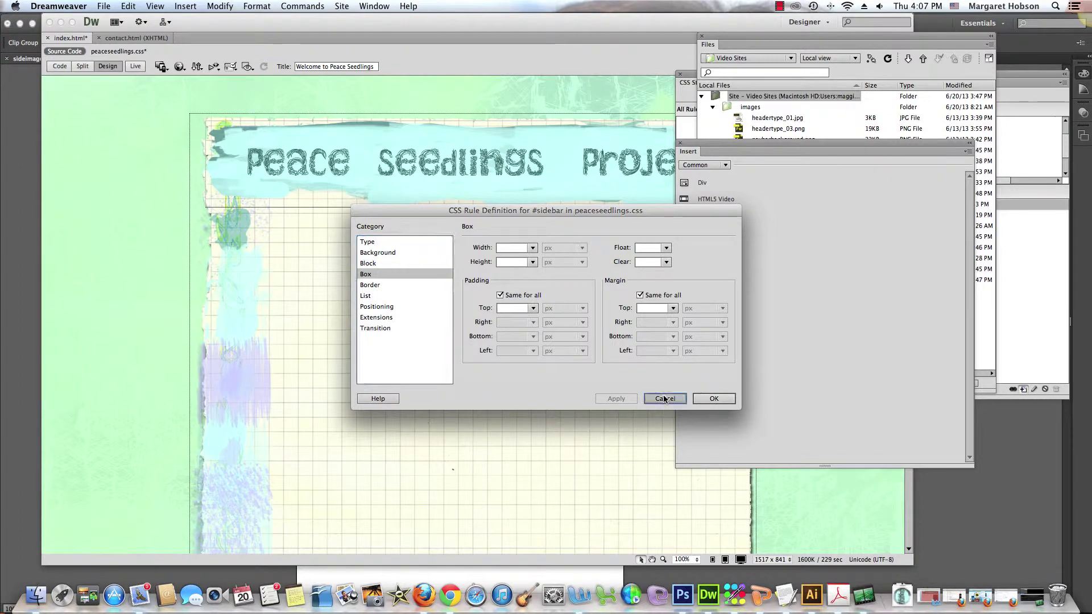
key("Return")
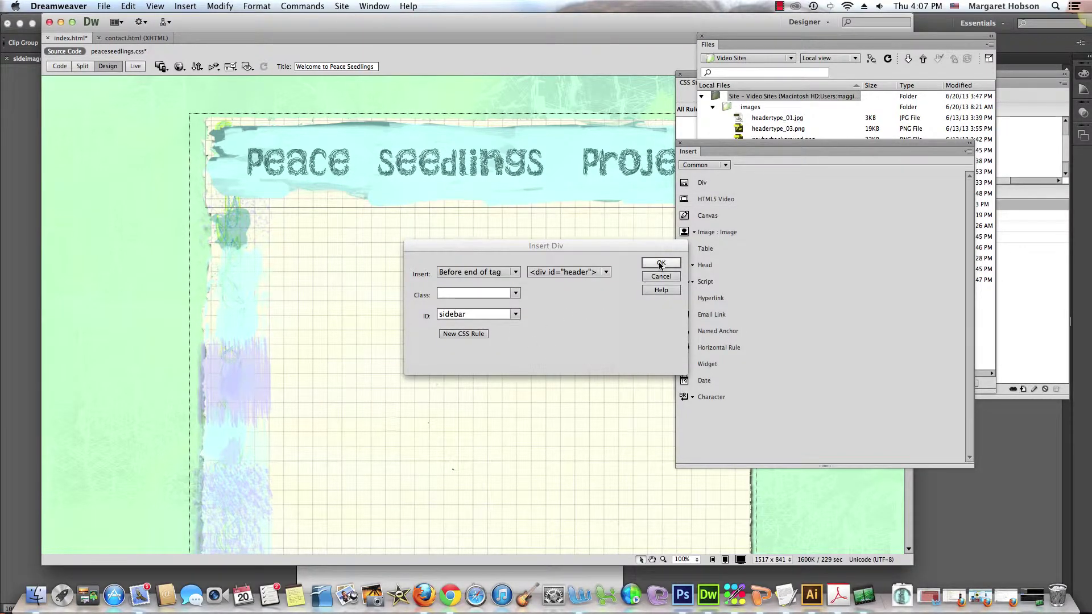
left_click(661, 264)
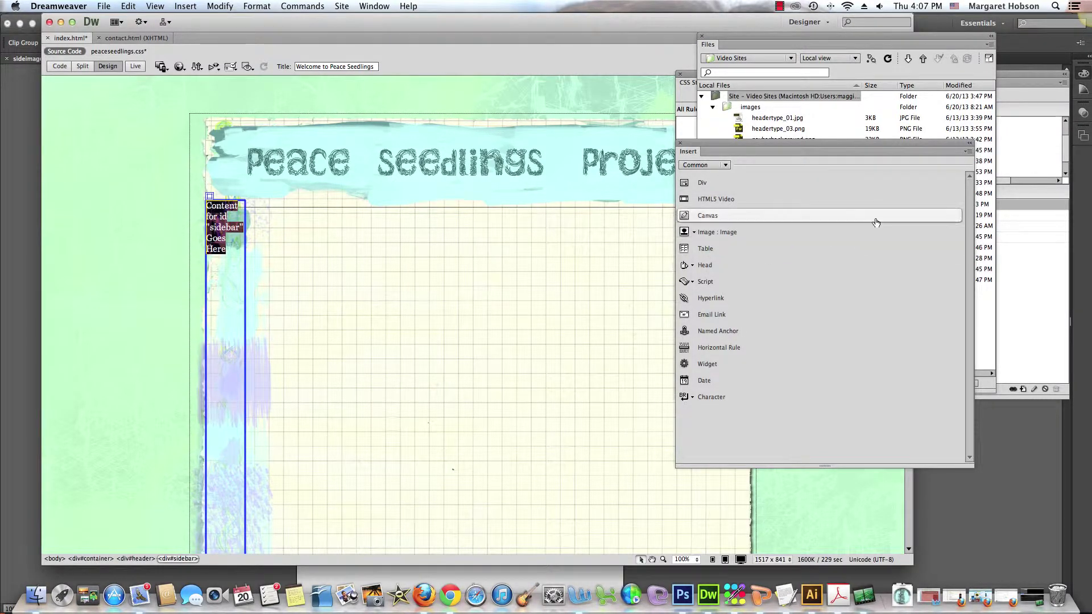
Rearrange the Insert and Files panels and dock the CSS Styles panel at the top.
mouse_move(776, 143)
left_mouse_down()
mouse_move(827, 236)
mouse_move(879, 175)
left_mouse_up()
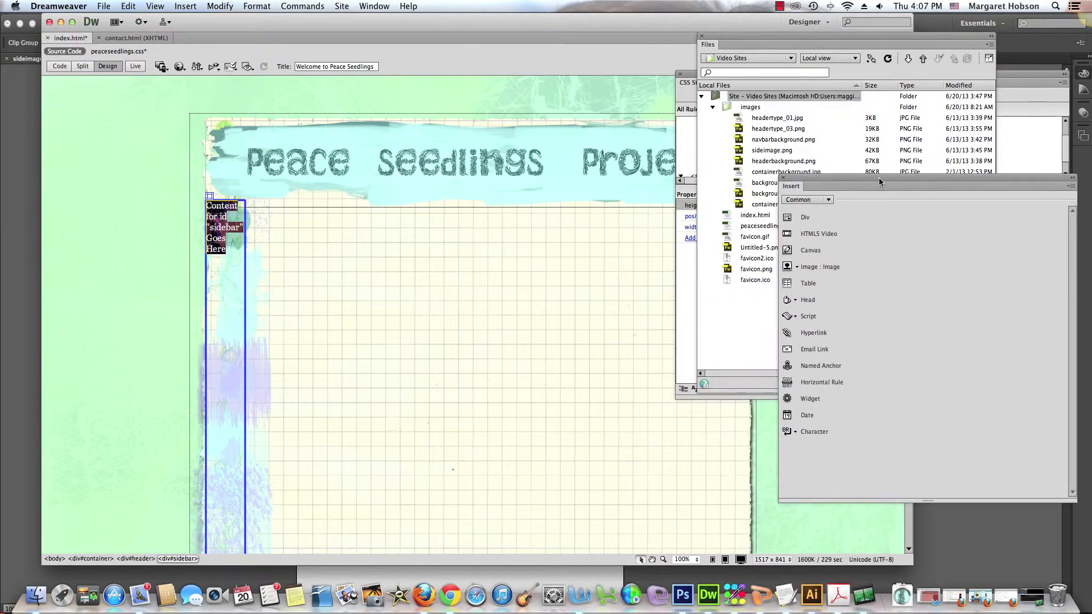
left_click_drag(730, 39, 812, 136)
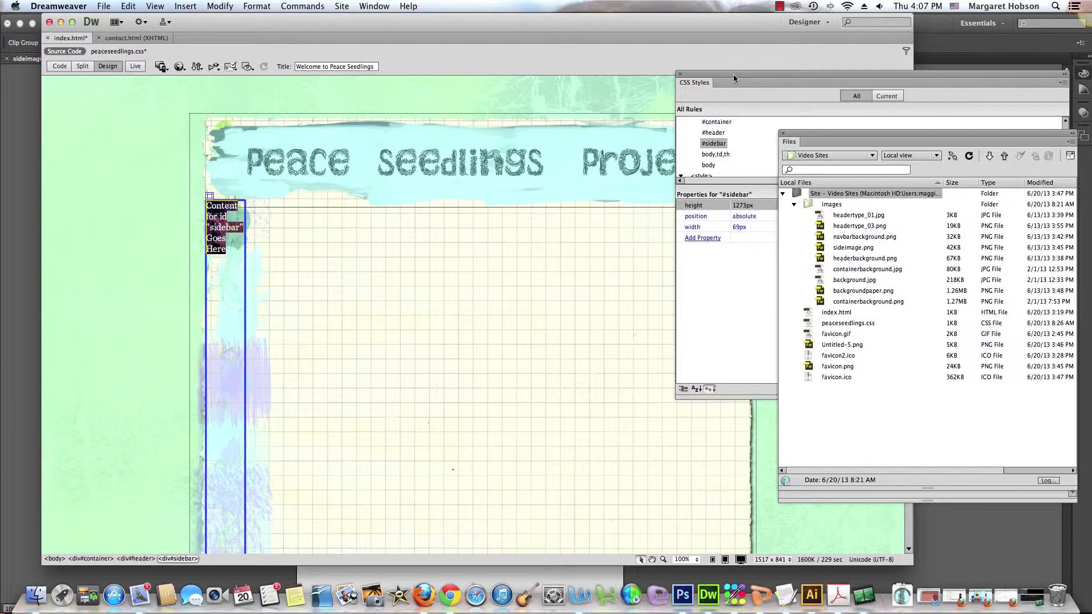
left_click_drag(733, 75, 740, 42)
Give the #sidebar rule absolute positioning, 69px width and 1273px height.
left_click(1042, 357)
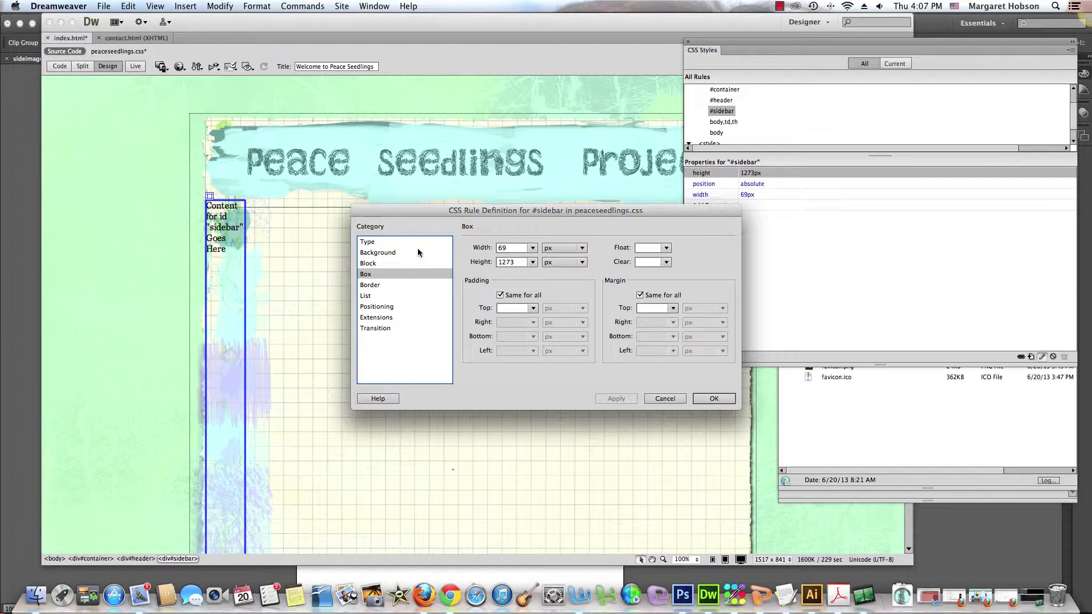
left_click(381, 308)
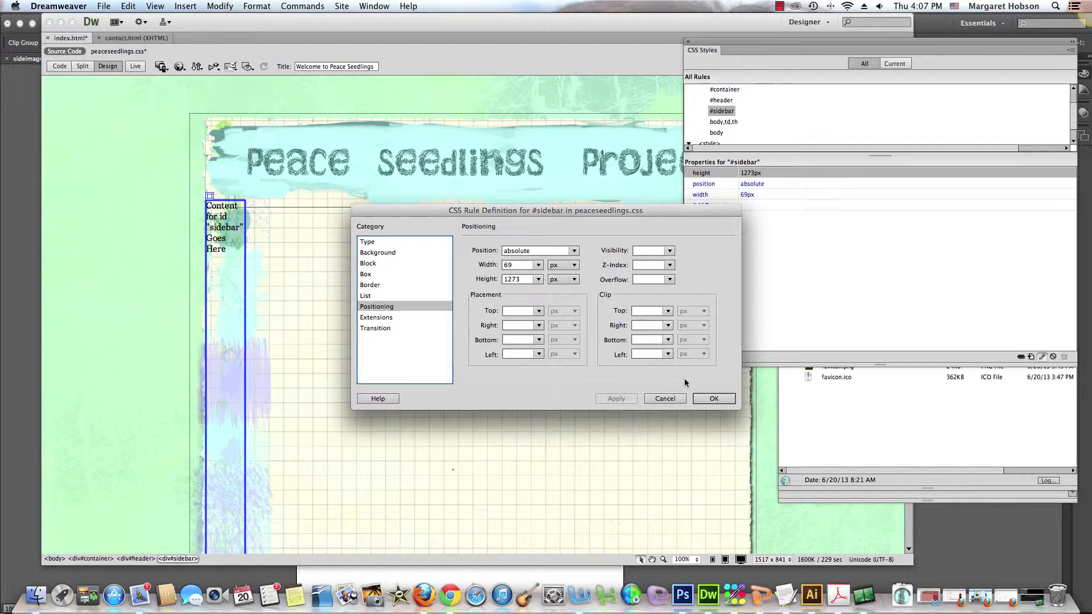
left_click(707, 399)
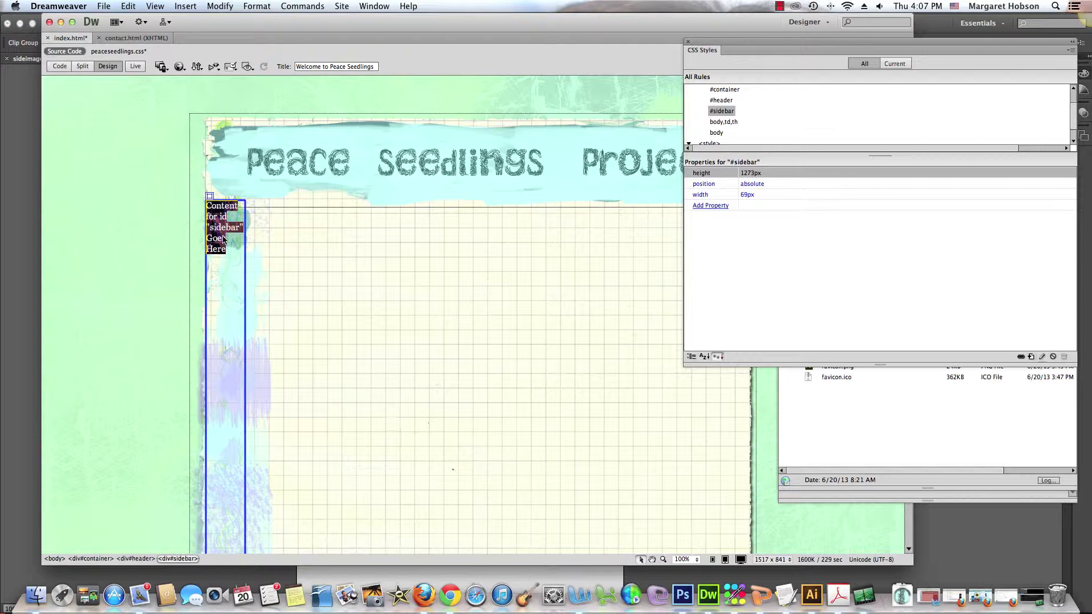
Delete the sidebar's placeholder text.
left_click(226, 250)
left_click_drag(226, 251, 207, 206)
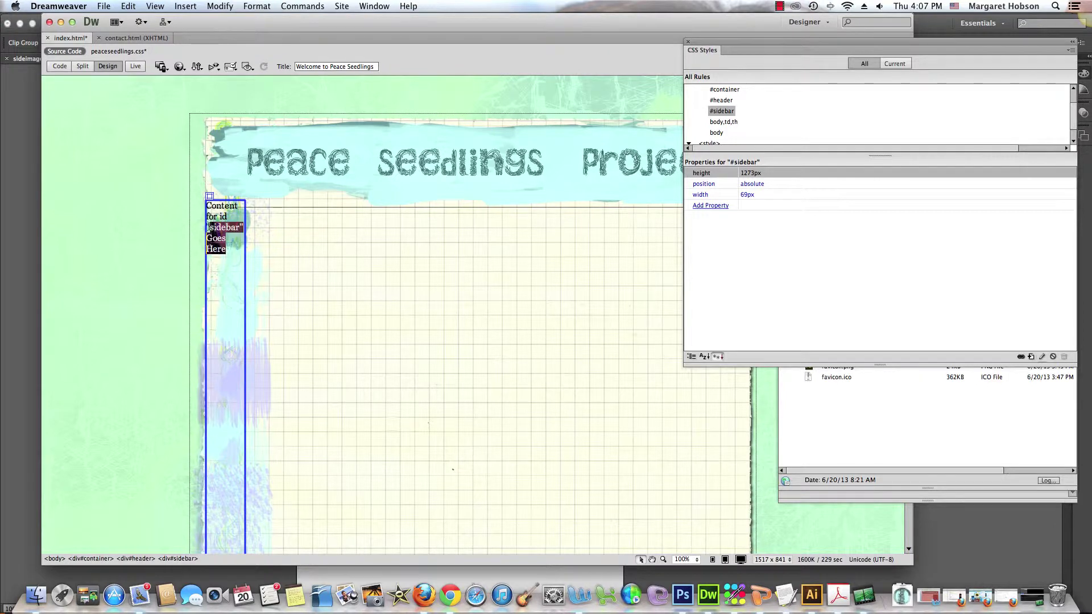
key("Delete")
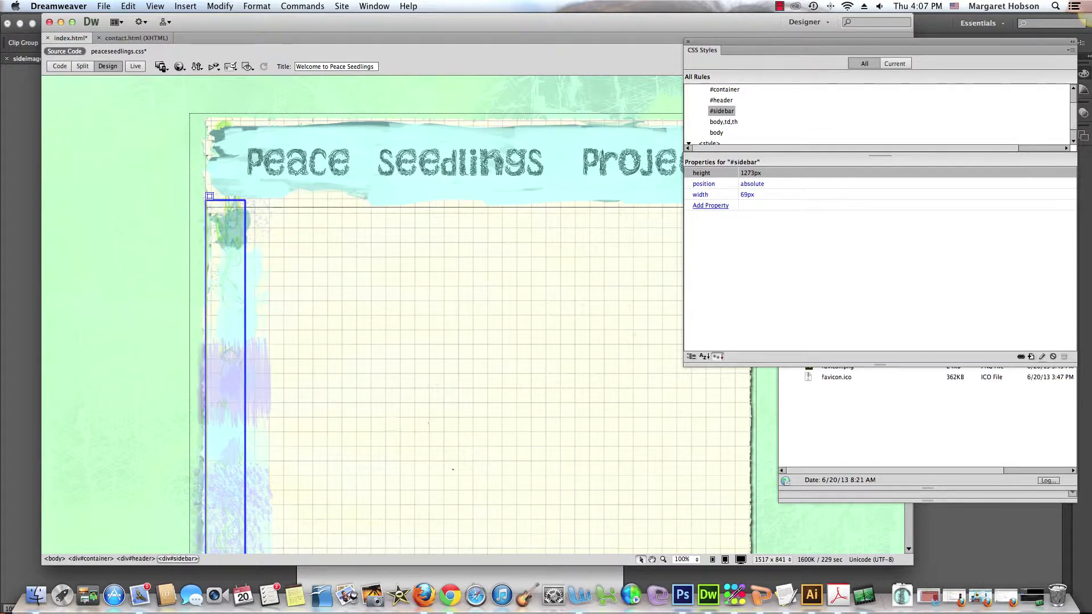
Insert sideimage.png into the sidebar, copying it into the peaceseedlings folder without alt text.
left_click(186, 6)
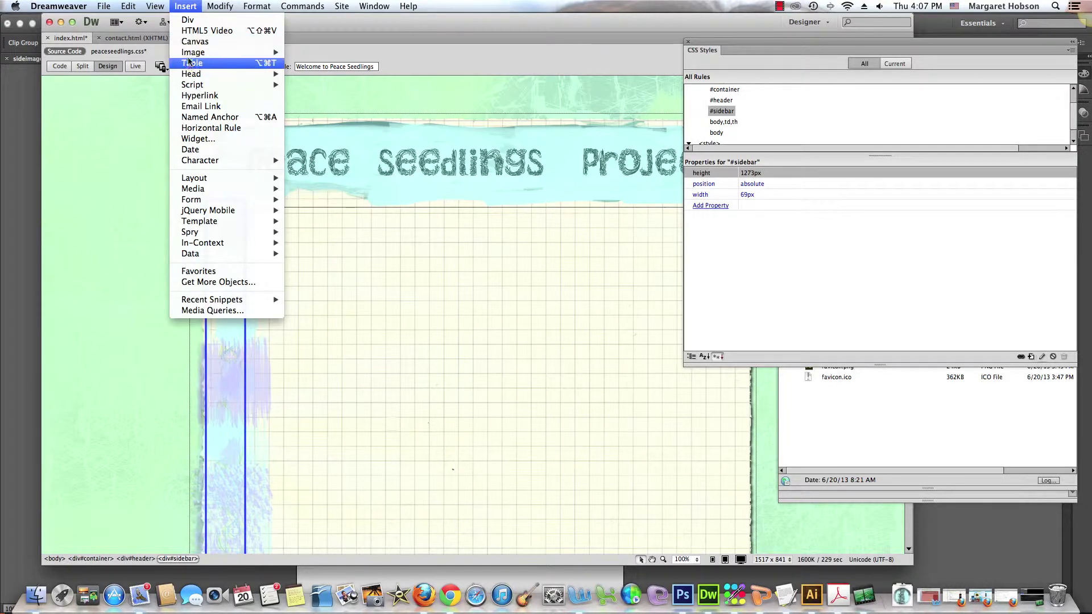
mouse_move(194, 52)
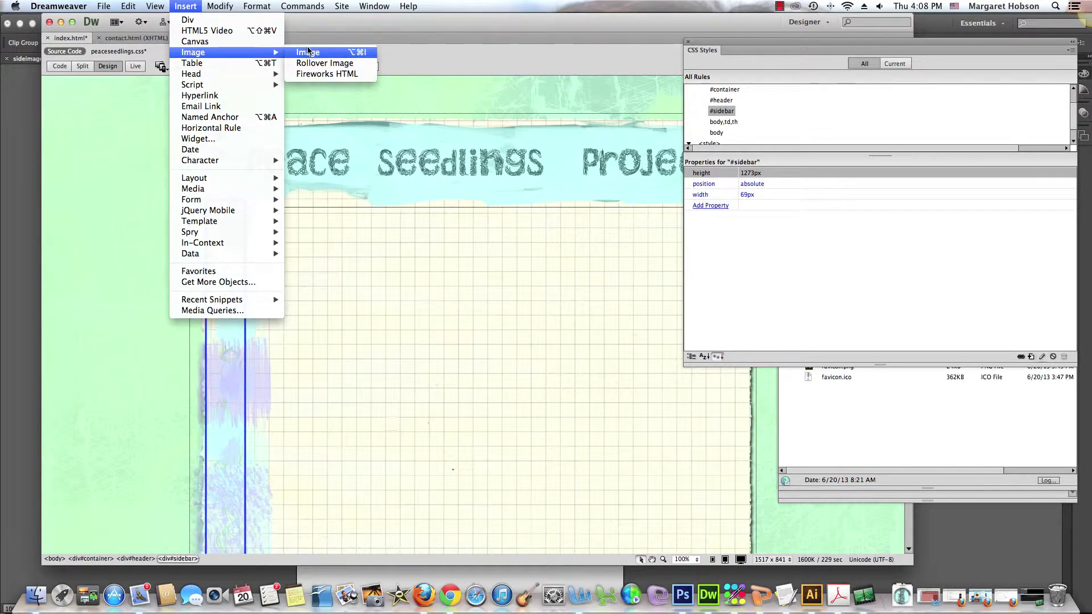
left_click(308, 52)
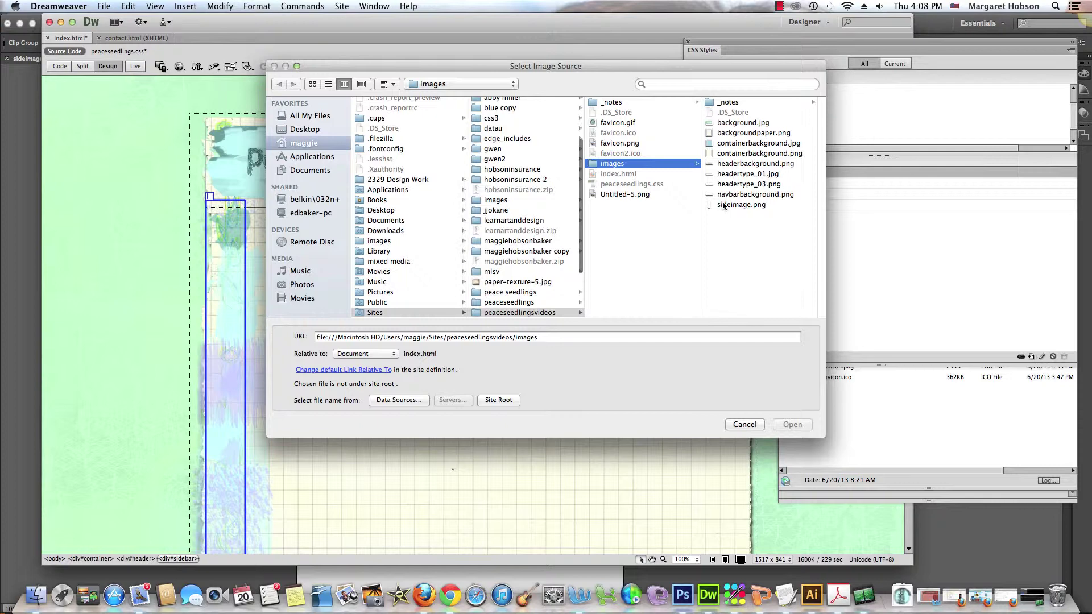
left_click(726, 204)
left_click(782, 425)
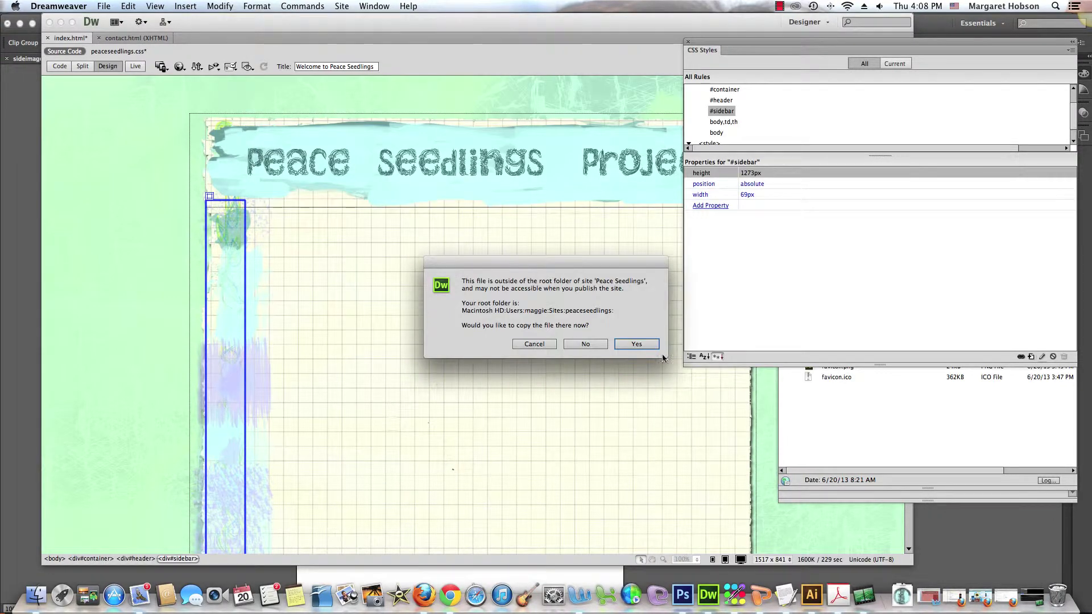
left_click(641, 345)
left_click(633, 211)
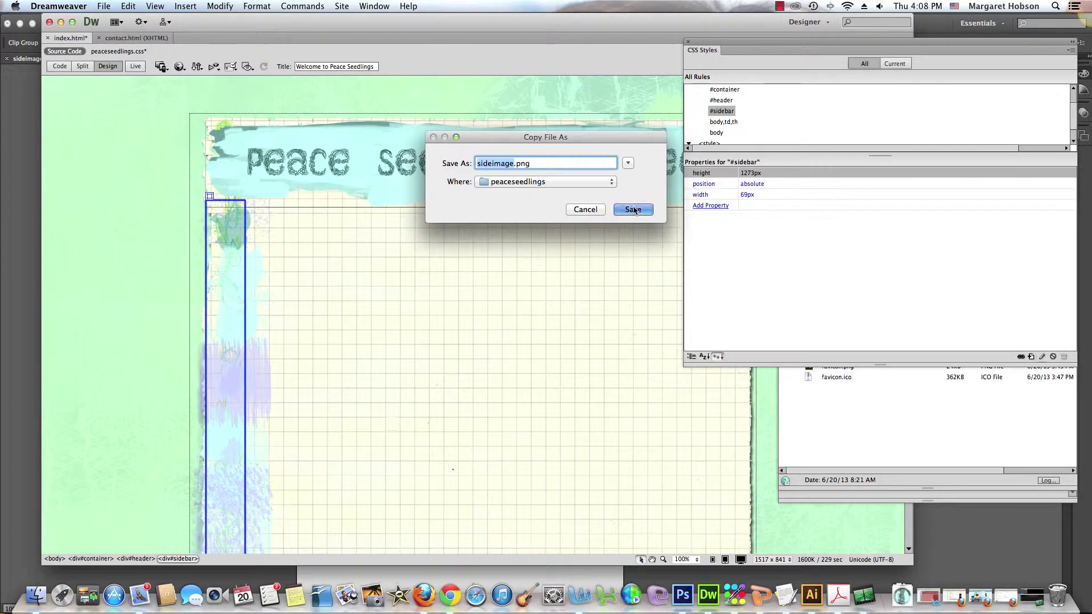
left_click(634, 212)
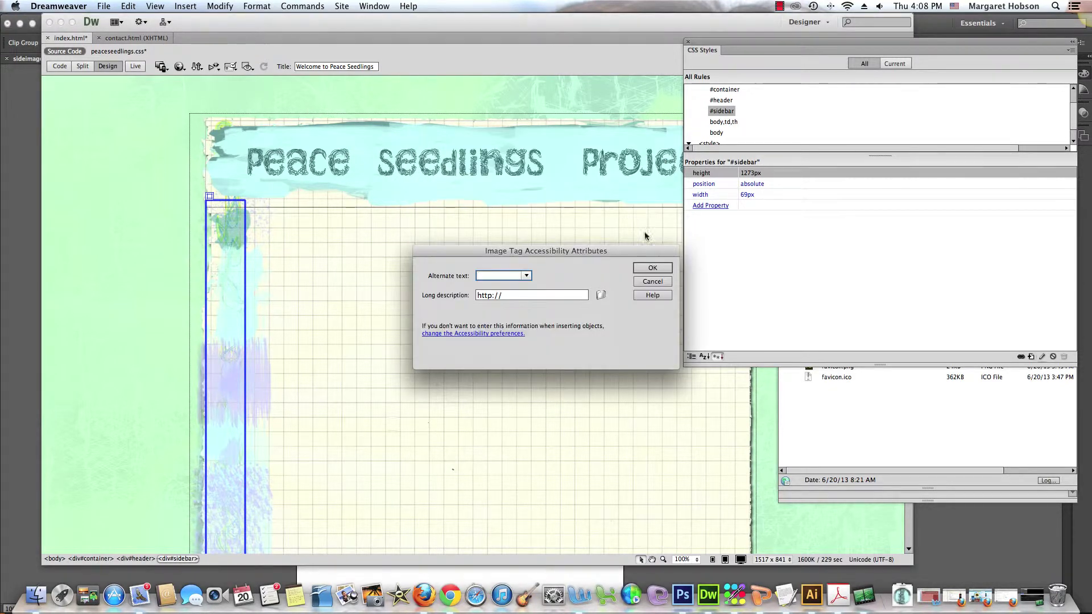
left_click(653, 270)
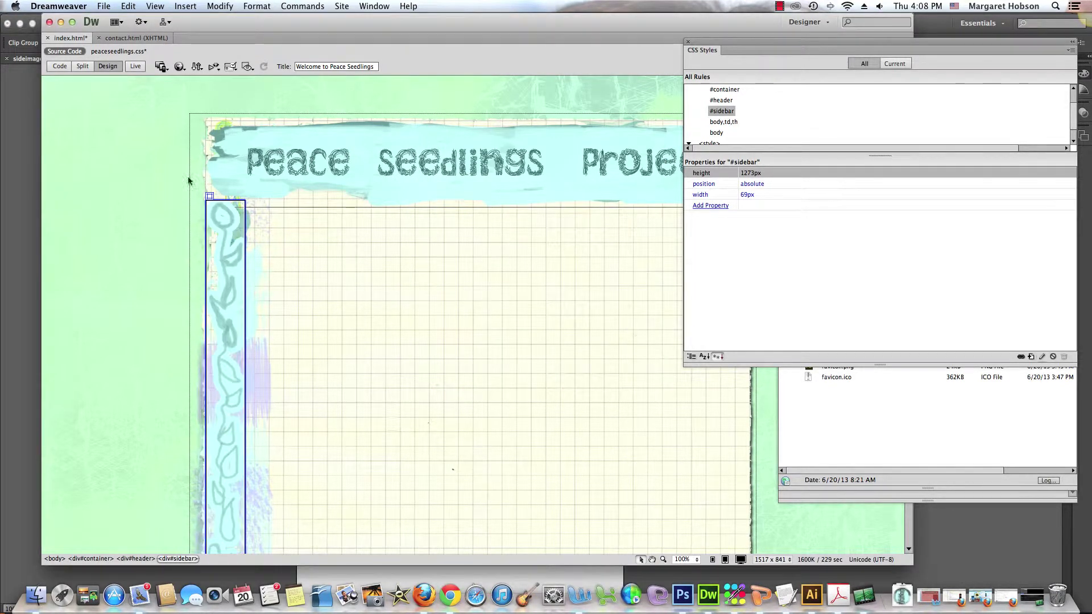
Move the sidebar to the header's top-left (left 1px, top 41px), then select the header div.
left_click_drag(209, 198, 215, 147)
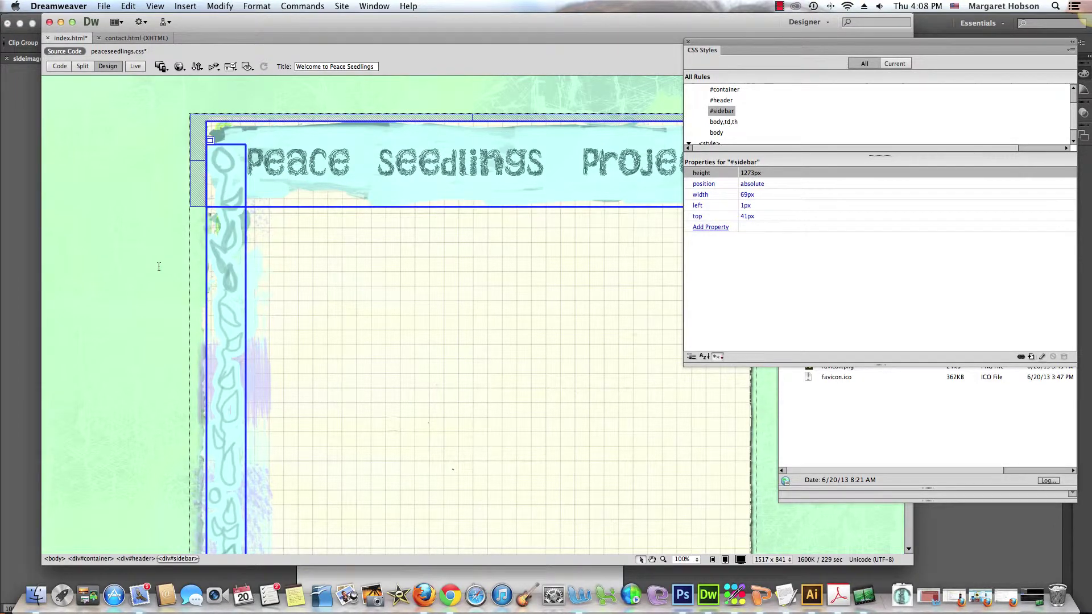
left_click(208, 207)
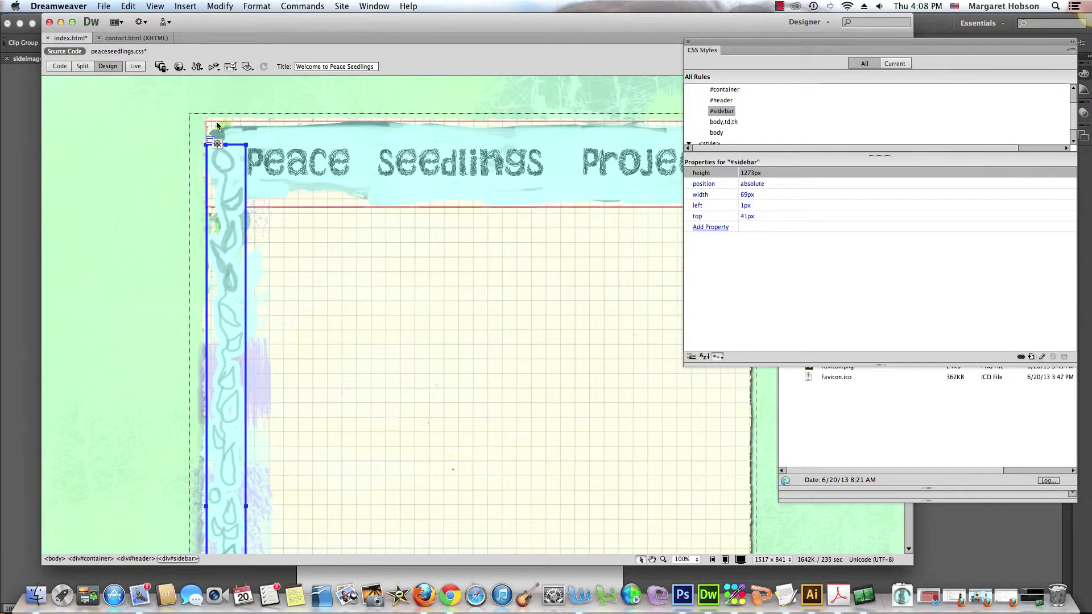
left_click(241, 125)
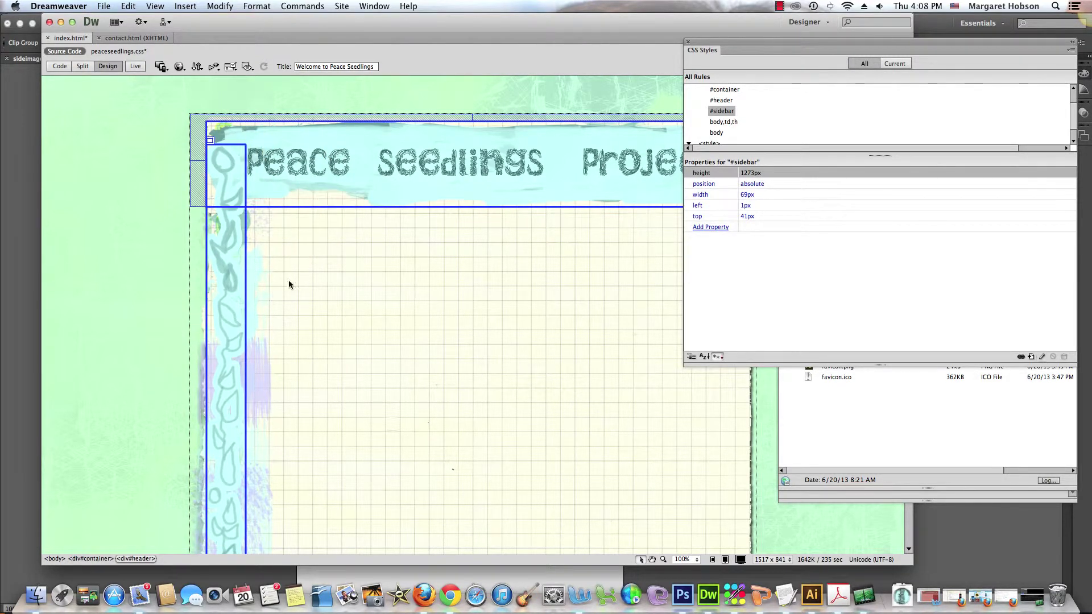
left_click(82, 66)
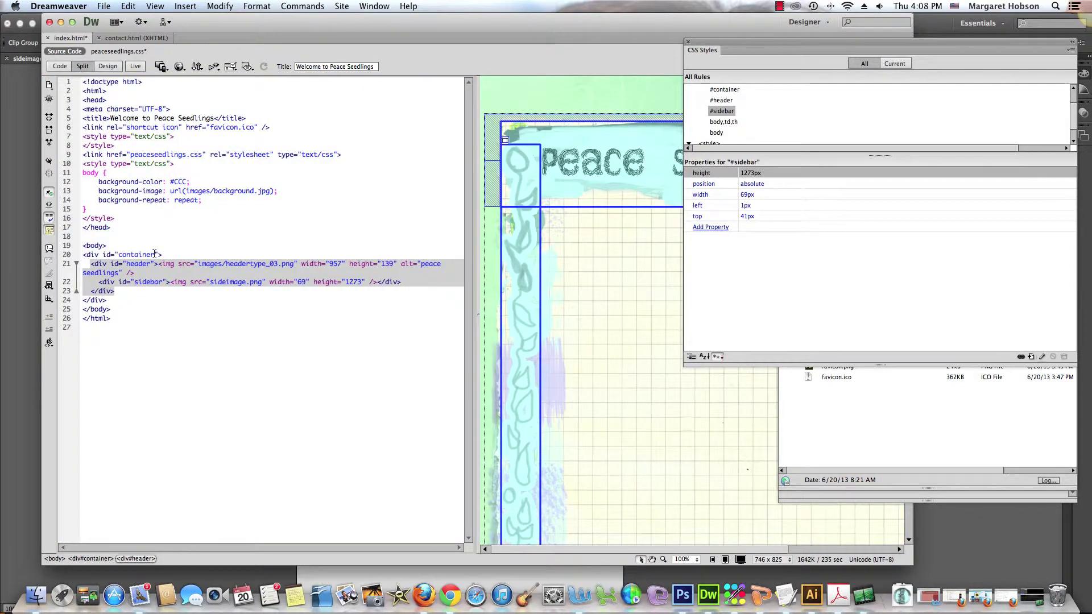
left_click(119, 307)
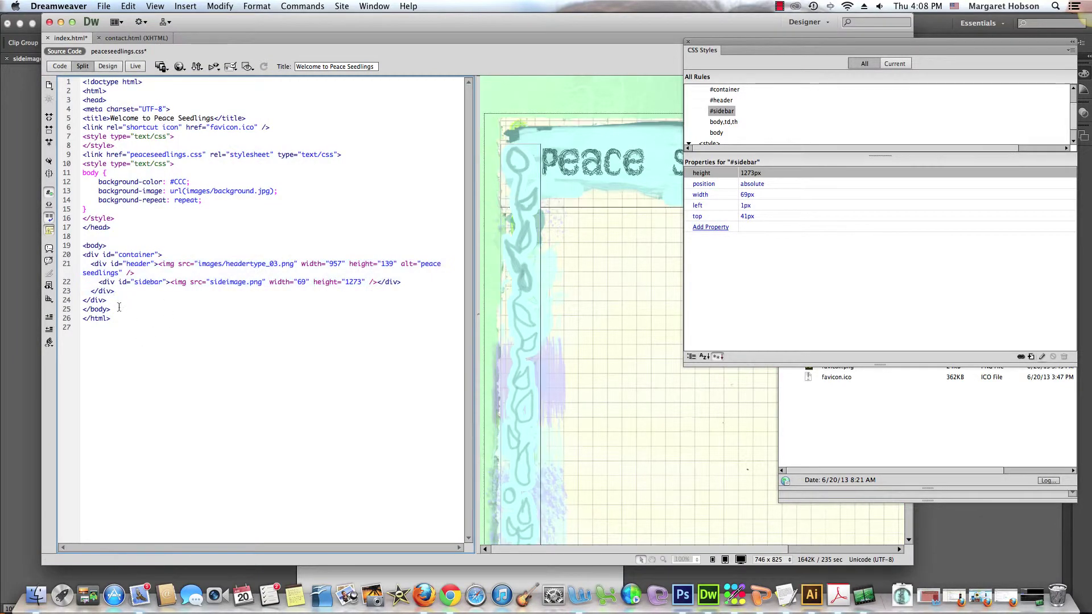
left_click(77, 264)
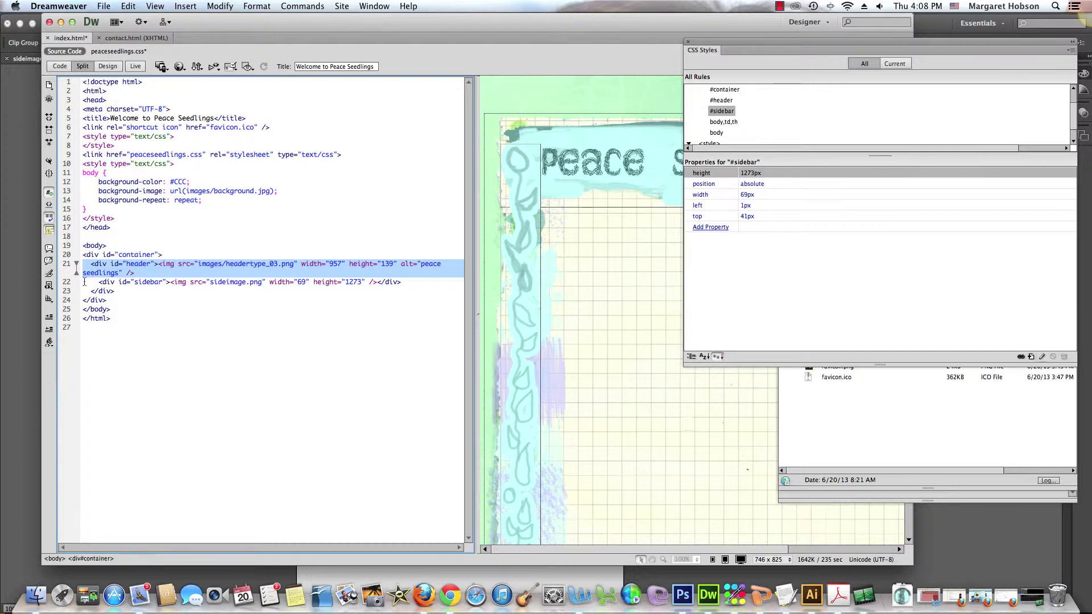
left_click(83, 282)
left_click_drag(84, 282, 84, 291)
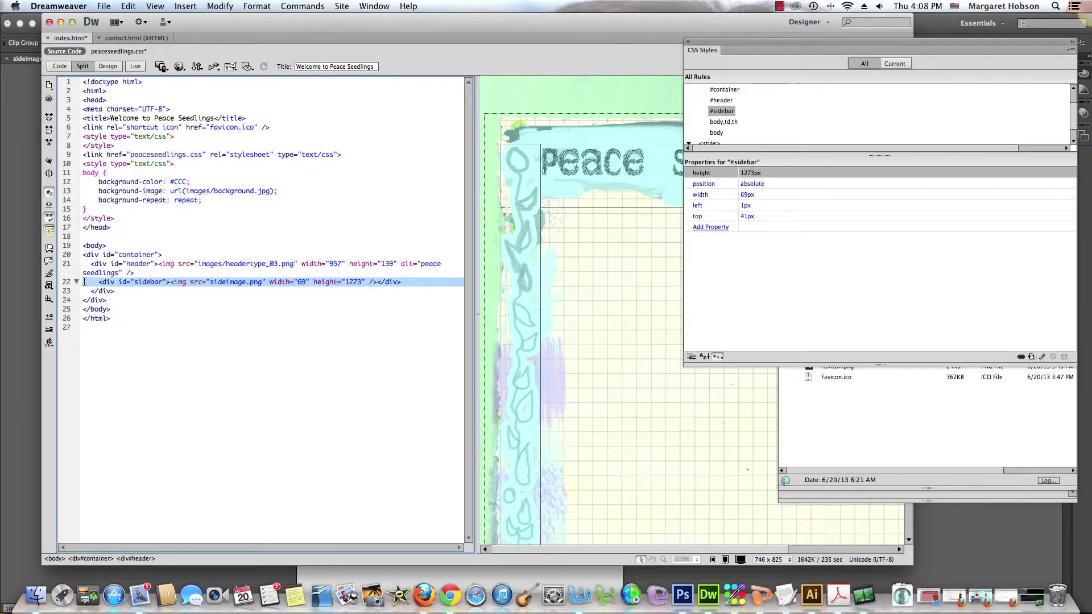
left_click(84, 291)
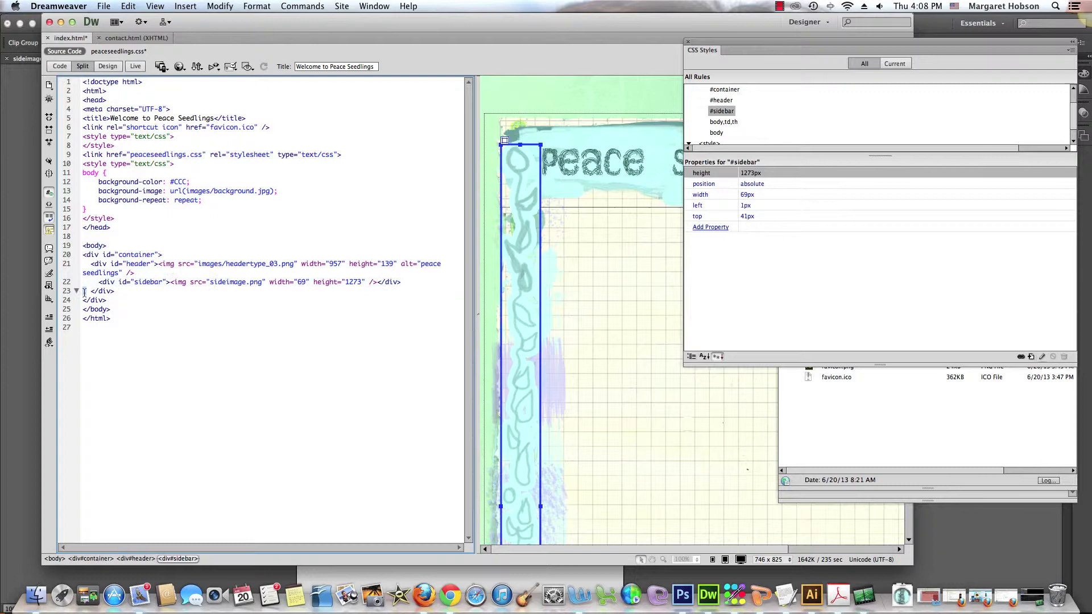
left_click(156, 309)
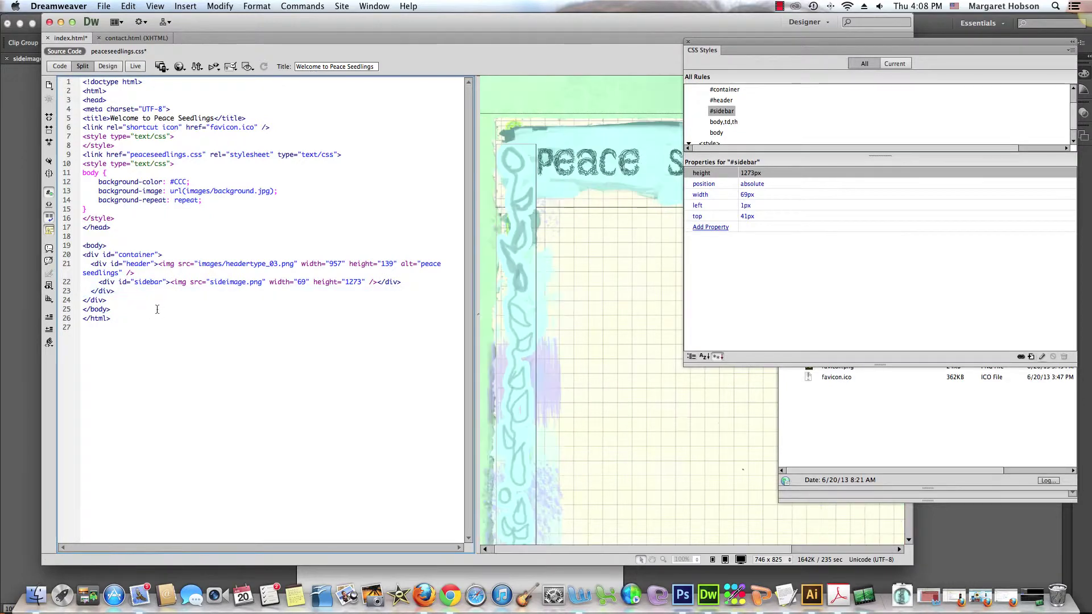
Preview the sidebar image in Live view with the page code shown in Split view.
left_click(105, 68)
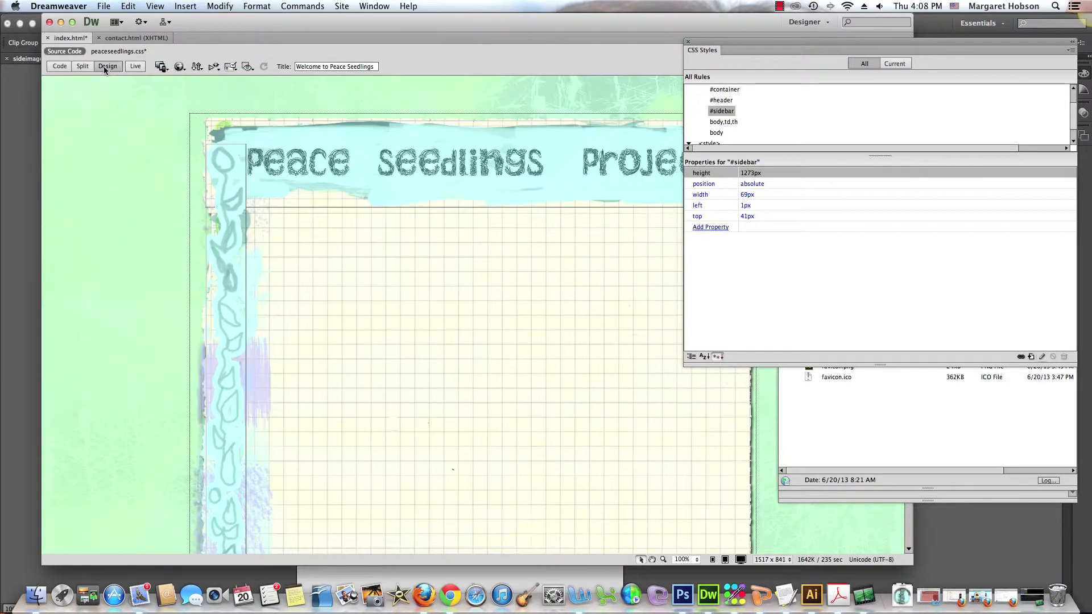
left_click(134, 68)
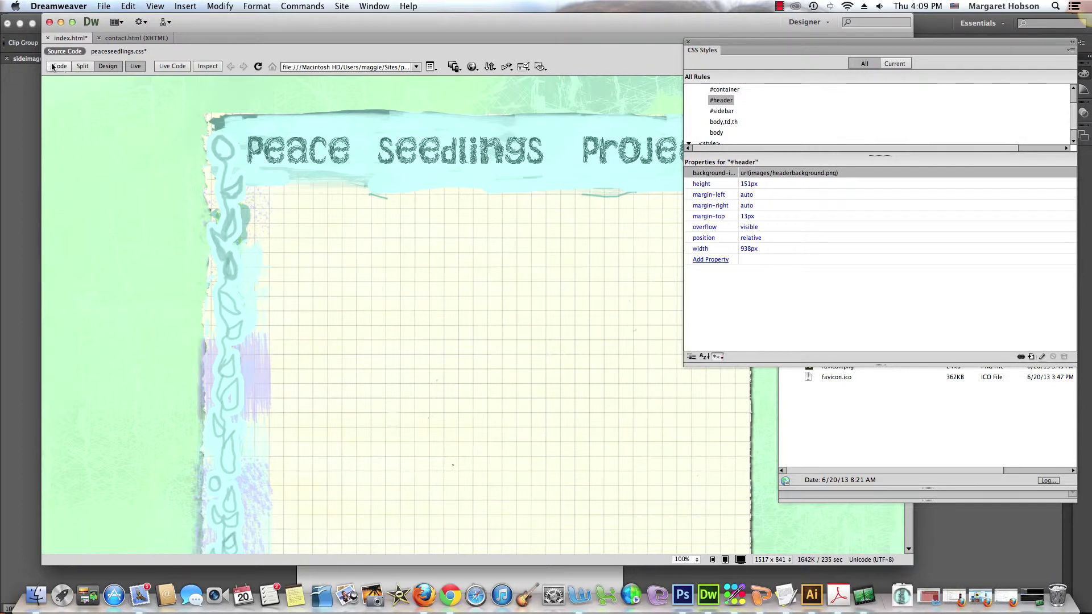
left_click(79, 67)
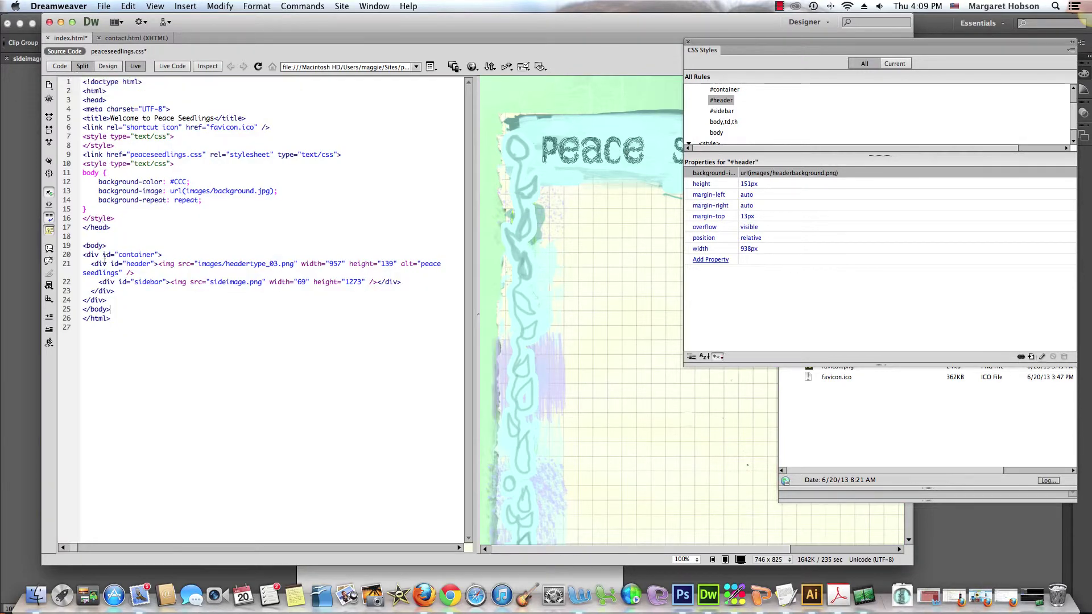